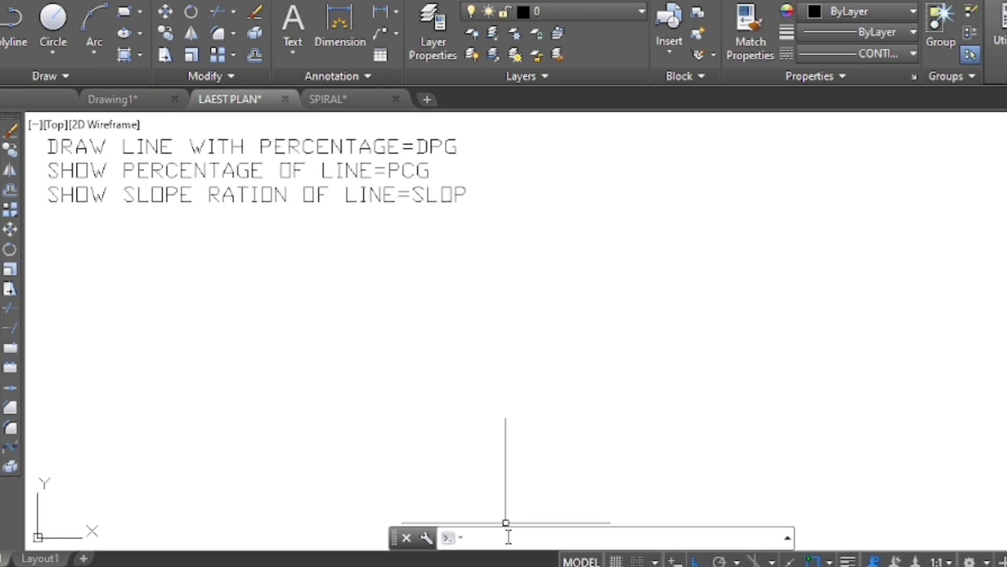
Load the 'Draw line by percent - percent Grad - Slop.fas' routine through Load/Unload Applications, then close it
{"action": "type", "text": "APPLOAD"}
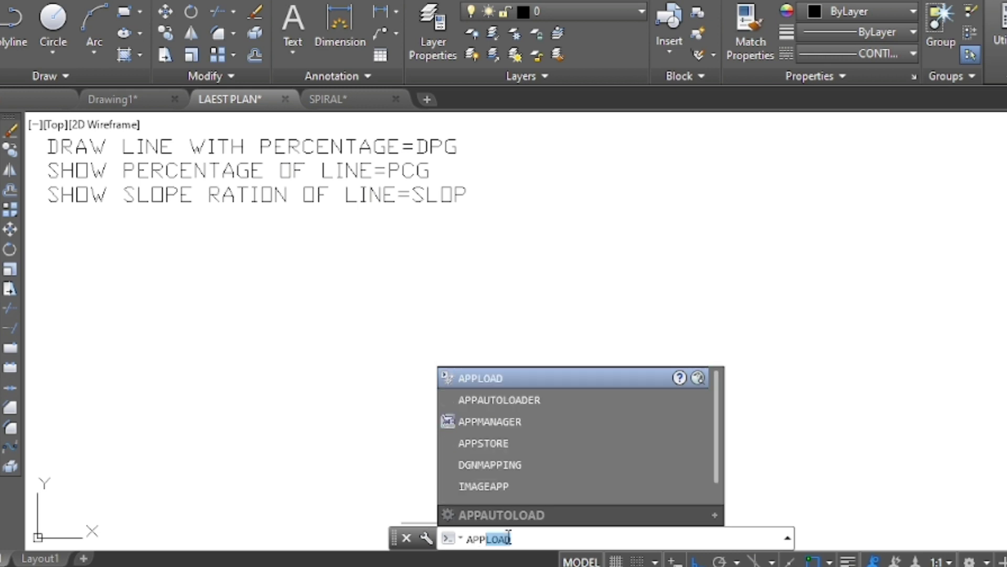
{"action": "key", "text": "Return"}
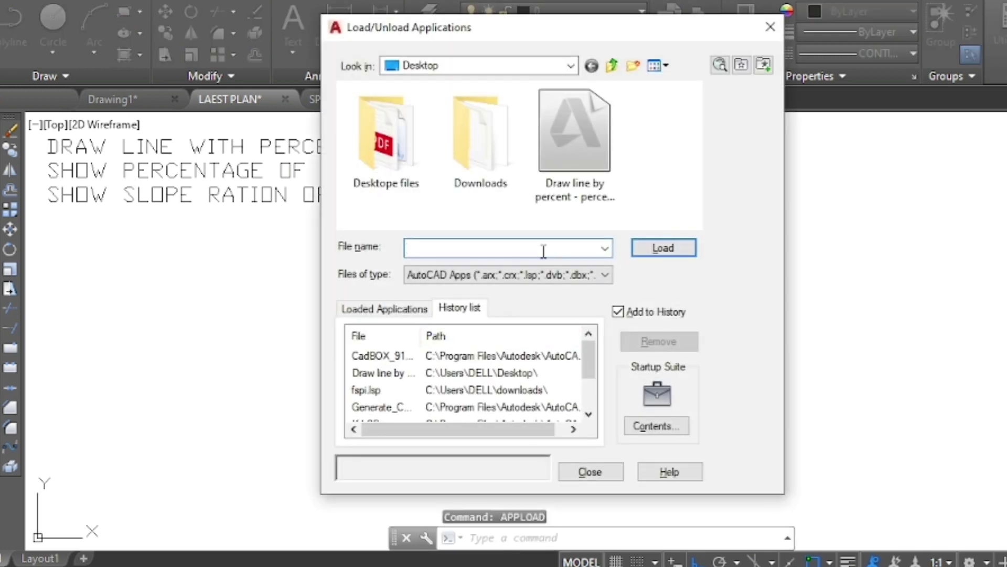
{"action": "double_click", "coordinate": [572, 140]}
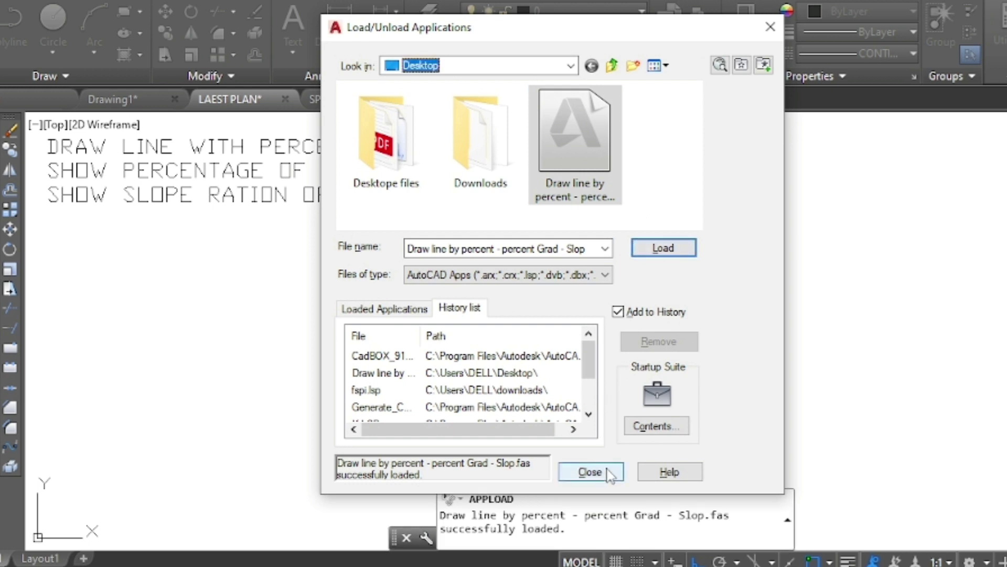
{"action": "left_click", "coordinate": [589, 471]}
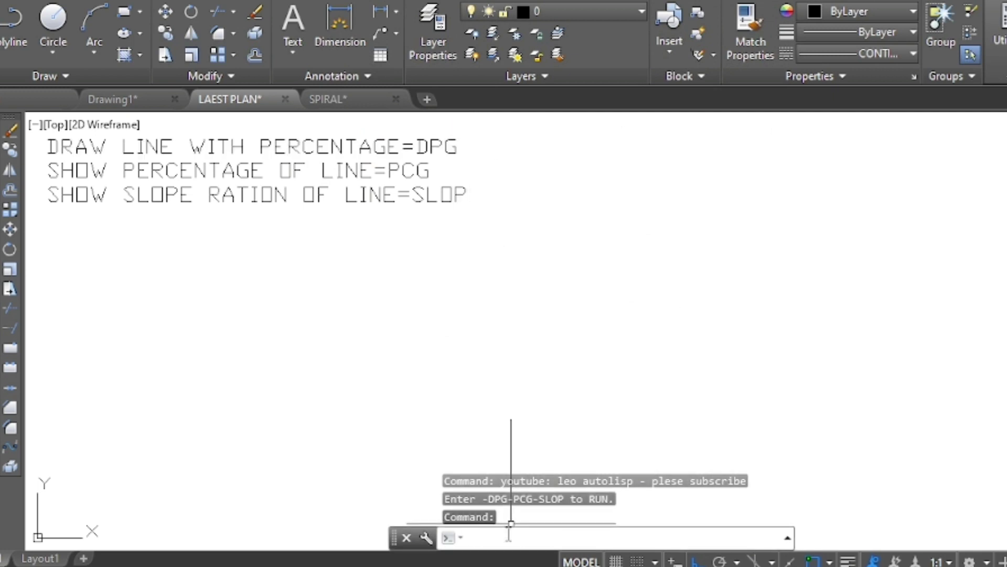
Draw a line rising at a 5.3% slope with DPG across the lower middle of the drawing
{"action": "type", "text": "DPG"}
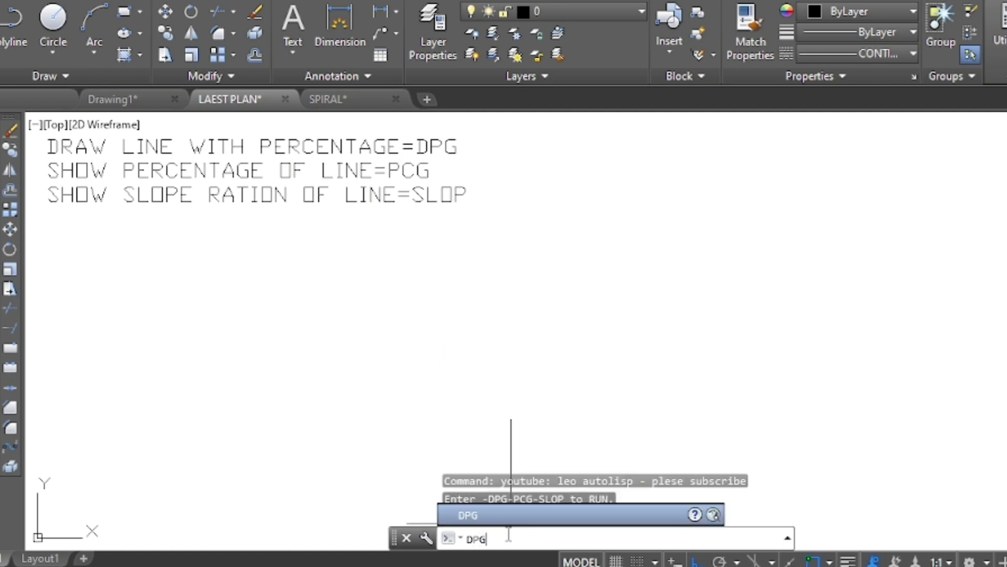
{"action": "key", "text": "Return"}
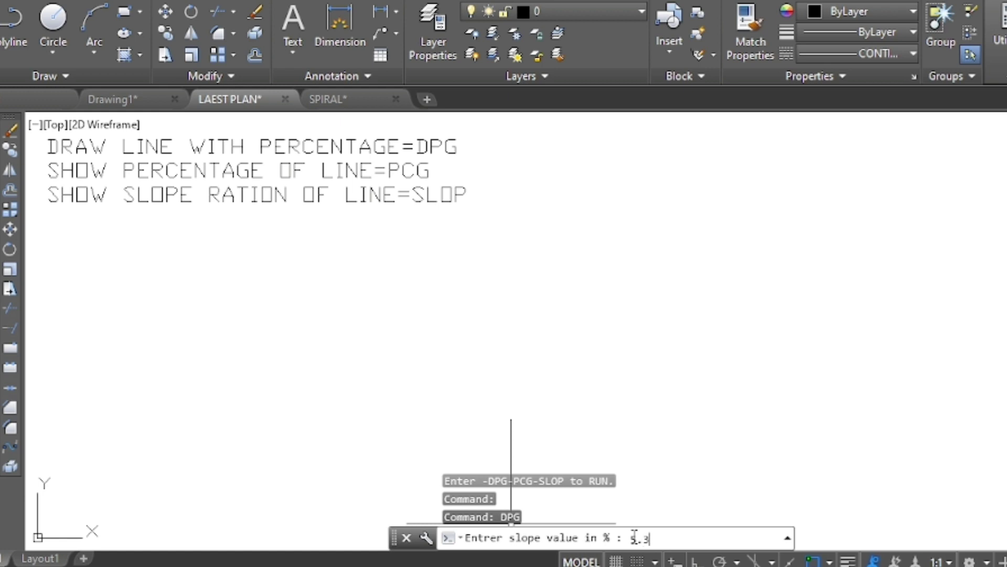
{"action": "key", "text": "Return"}
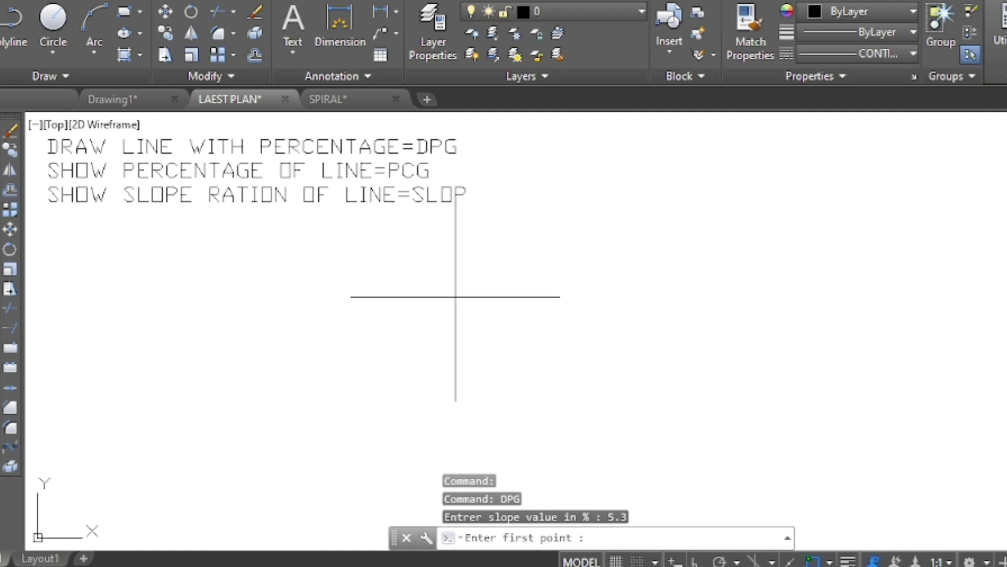
{"action": "left_click", "coordinate": [409, 413]}
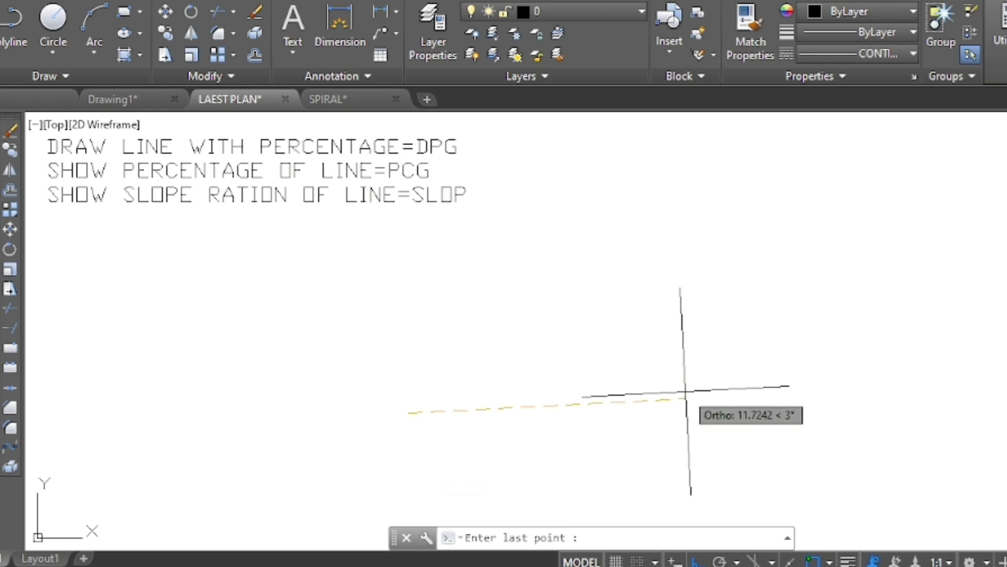
{"action": "left_click", "coordinate": [686, 392]}
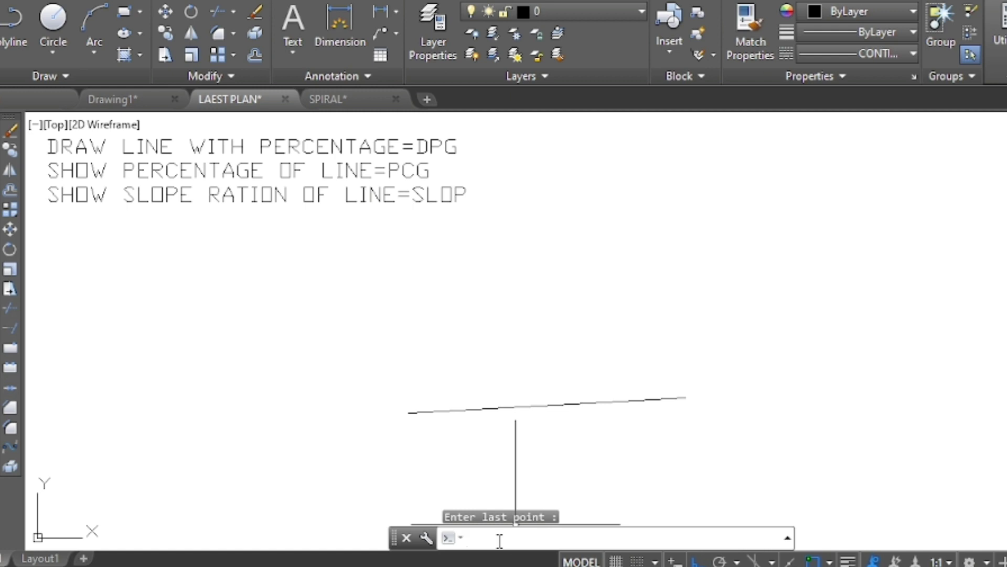
Label the sloped line's grade as 5.30% with PCG, picking its left then right endpoint
{"action": "type", "text": "PCG"}
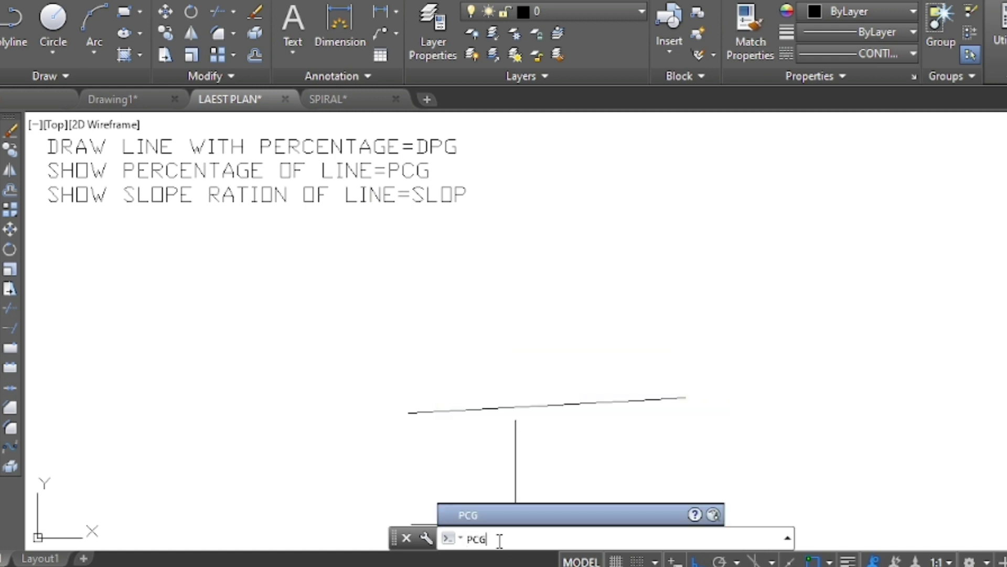
{"action": "key", "text": "Return"}
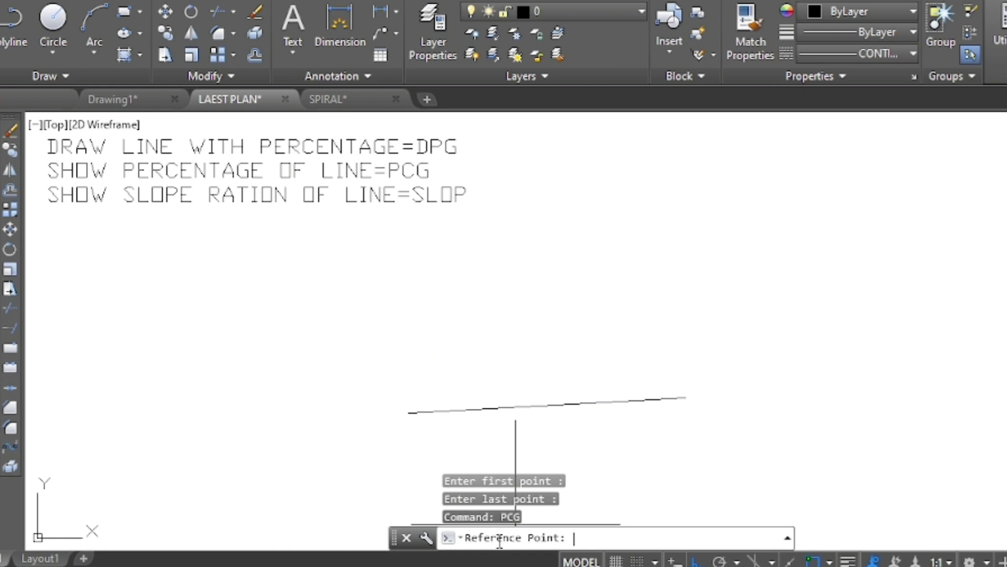
{"action": "left_click", "coordinate": [409, 413]}
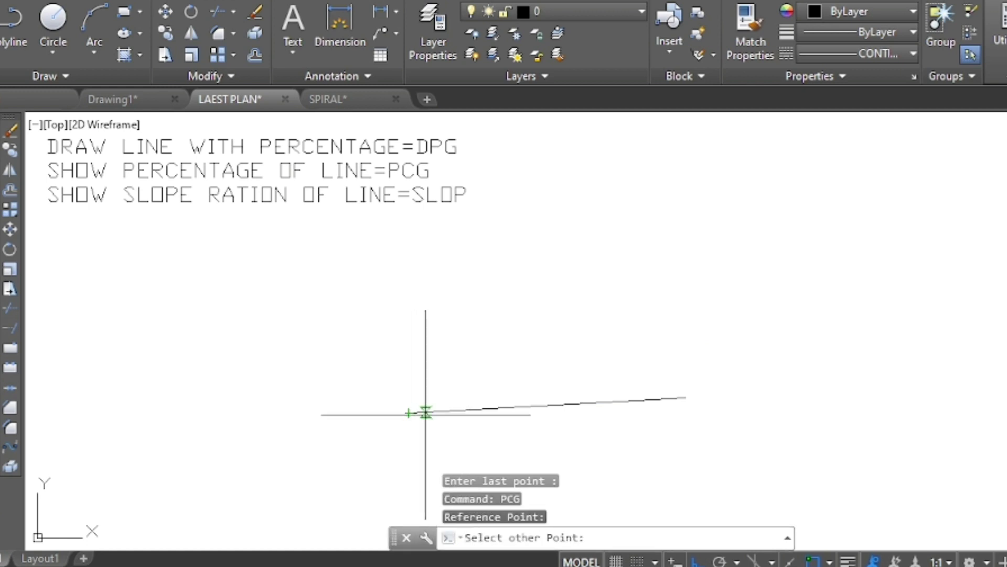
{"action": "left_click", "coordinate": [686, 398]}
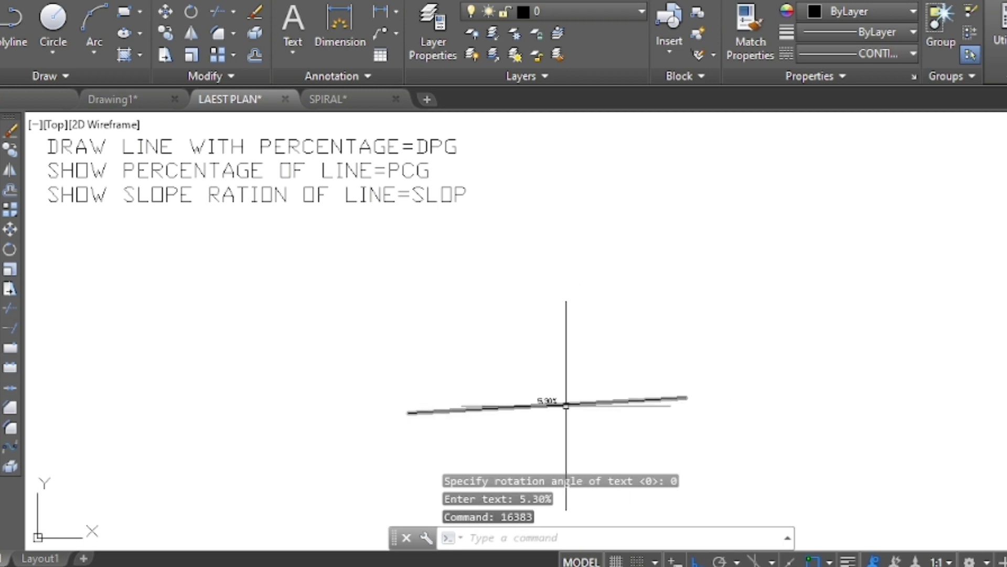
{"action": "scroll", "coordinate": [566, 405], "scroll_direction": "up", "scroll_amount": 4}
{"action": "scroll", "coordinate": [567, 405], "scroll_direction": "up", "scroll_amount": 2}
{"action": "scroll", "coordinate": [564, 299], "scroll_direction": "down", "scroll_amount": 2}
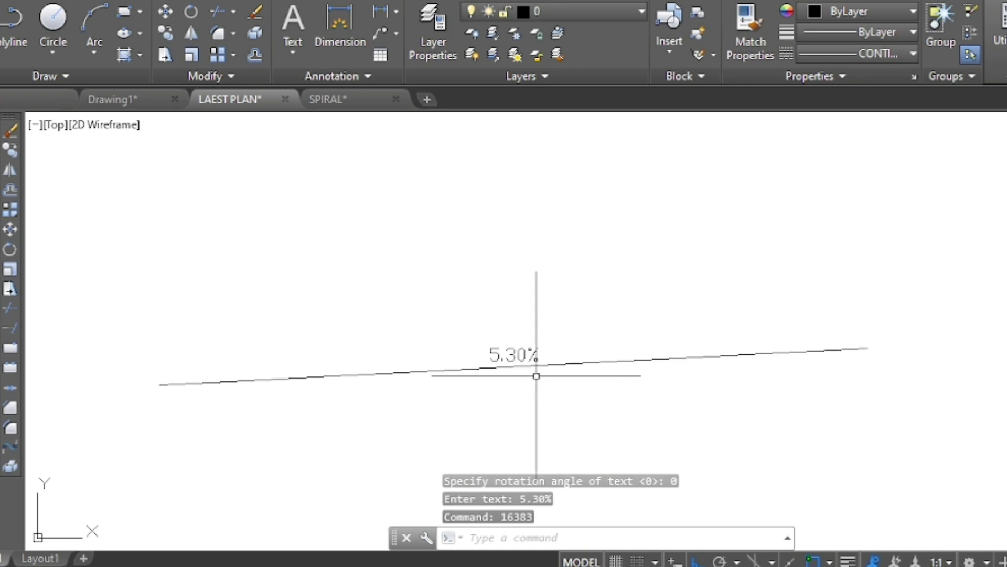
{"action": "scroll", "coordinate": [543, 383], "scroll_direction": "down", "scroll_amount": 4}
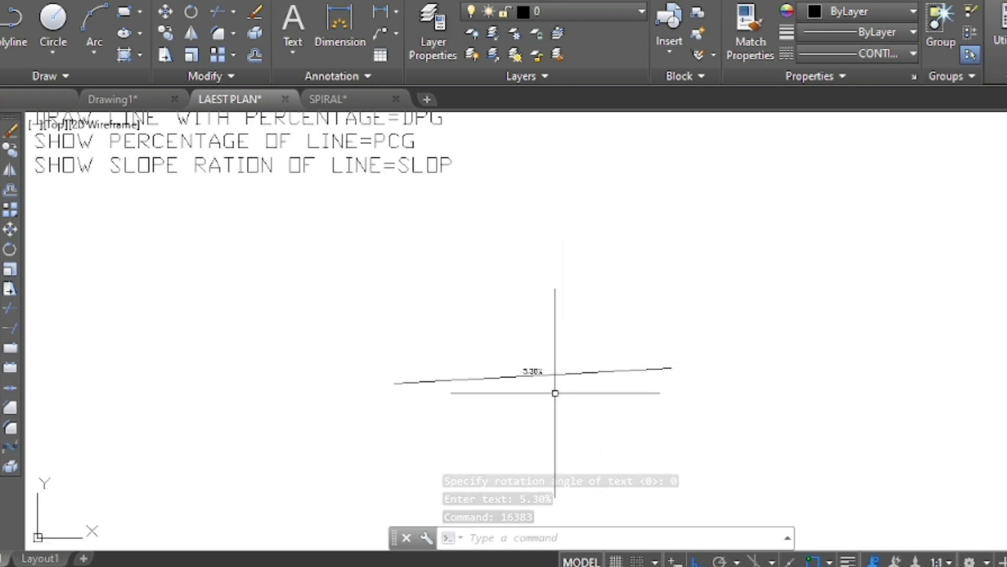
{"action": "scroll", "coordinate": [573, 396], "scroll_direction": "down", "scroll_amount": 1}
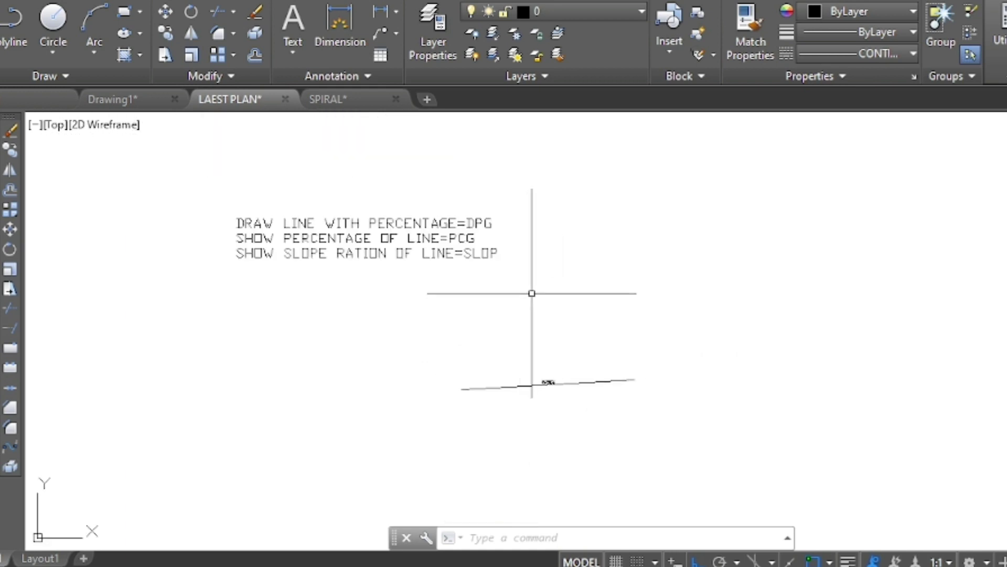
{"action": "scroll", "coordinate": [570, 275], "scroll_direction": "up", "scroll_amount": 1}
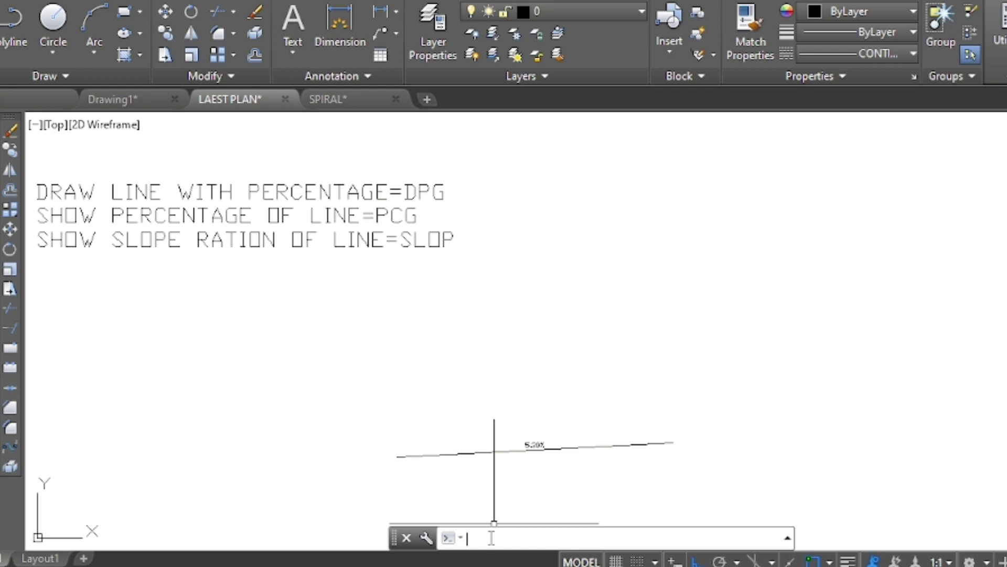
Add a 1:18.87 slope-ratio label to the line with SLOP, picking its left then right endpoint
{"action": "type", "text": "slop"}
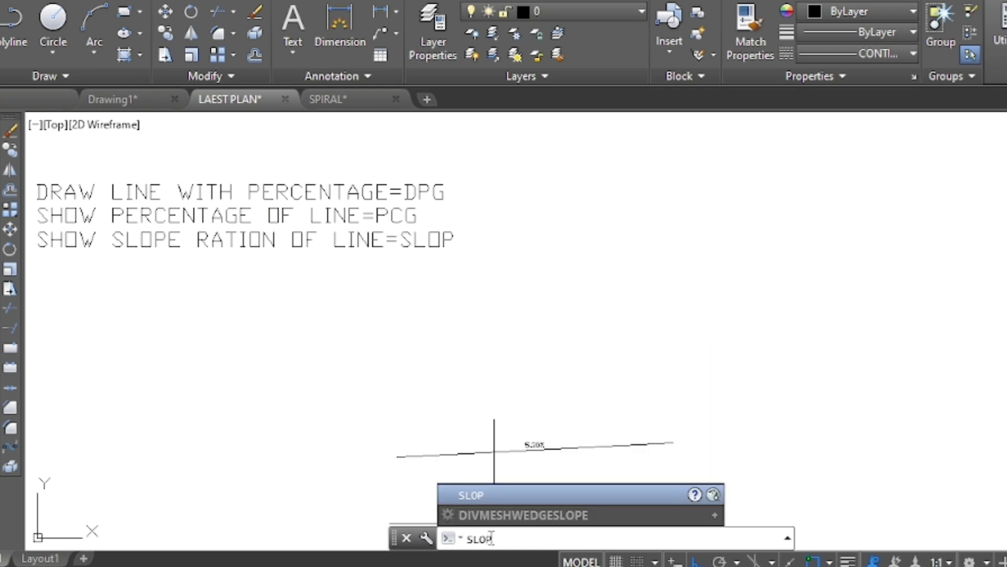
{"action": "key", "text": "Return"}
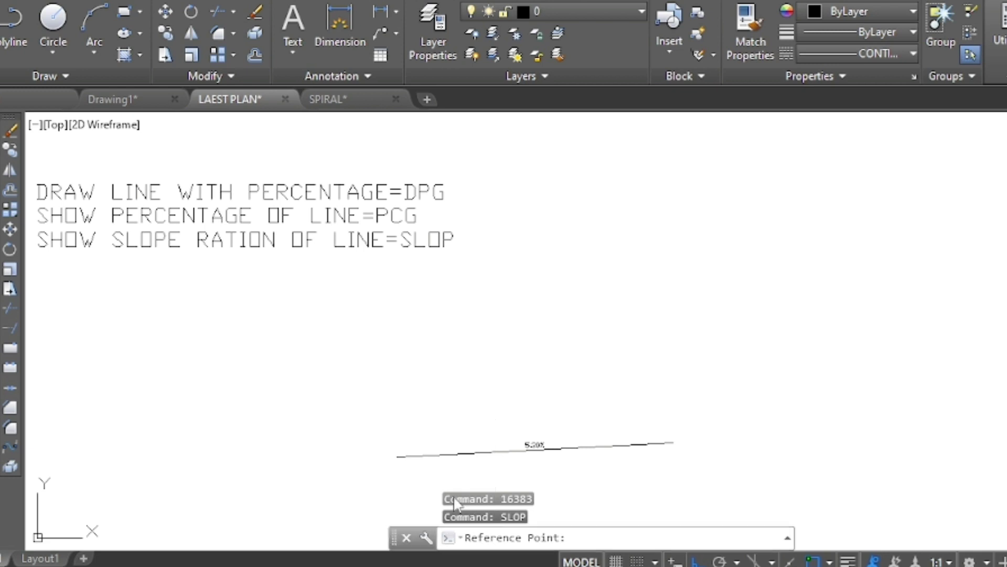
{"action": "left_click", "coordinate": [397, 457]}
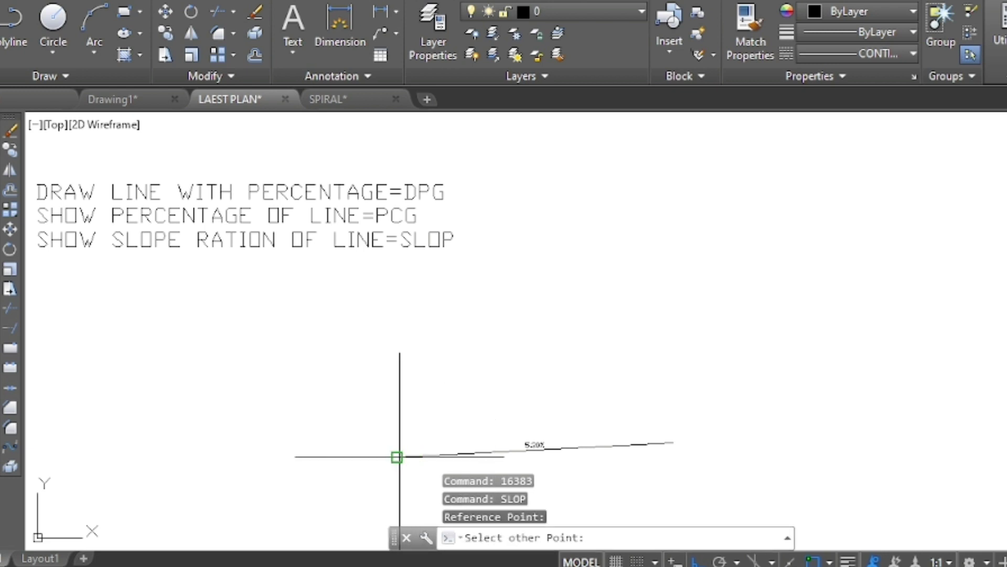
{"action": "left_click", "coordinate": [673, 442]}
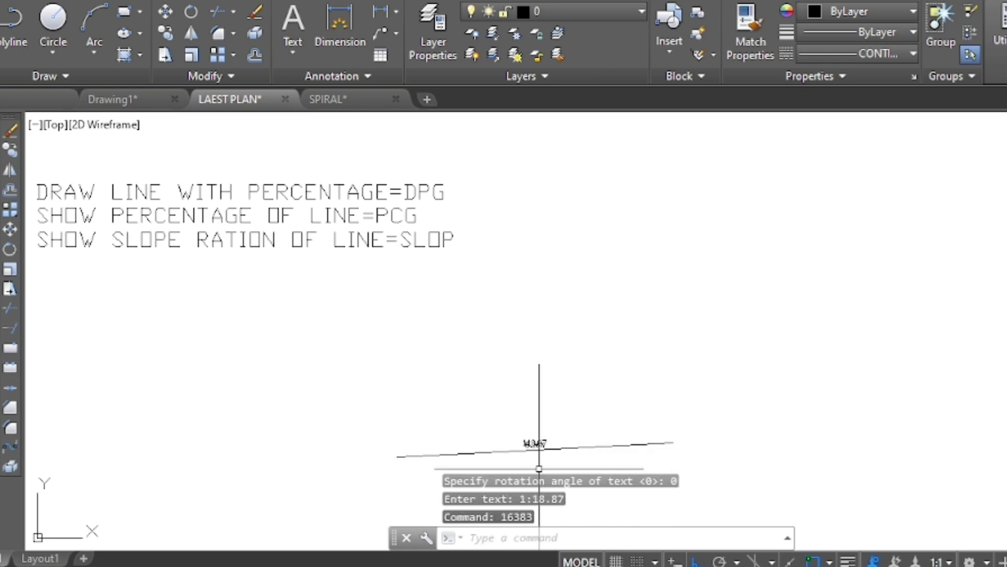
{"action": "scroll", "coordinate": [539, 468], "scroll_direction": "up", "scroll_amount": 8}
{"action": "scroll", "coordinate": [580, 231], "scroll_direction": "down", "scroll_amount": 2}
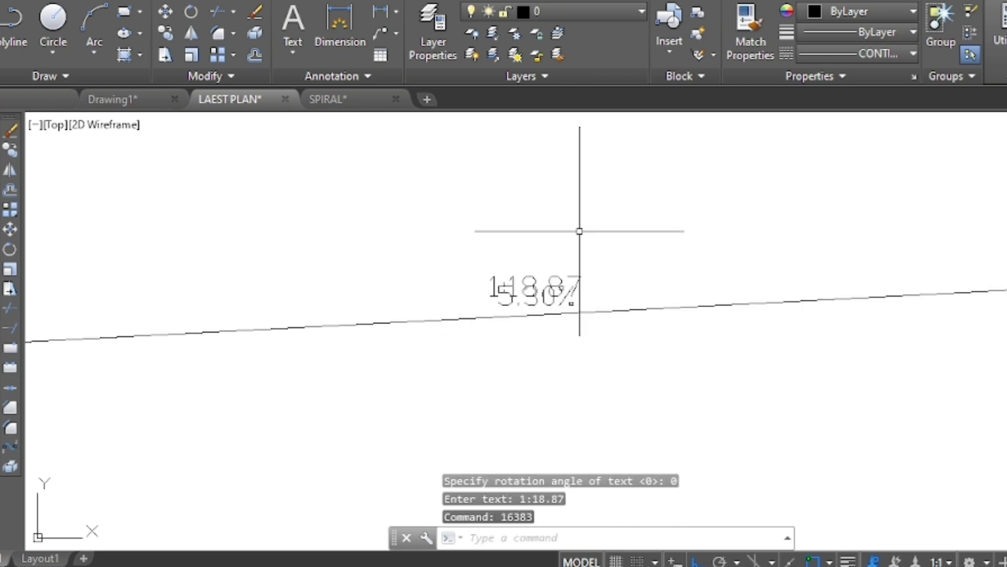
Move the 1:18.87 label straight down below the sloped line, clear of the 5.30% label
{"action": "left_click", "coordinate": [580, 278]}
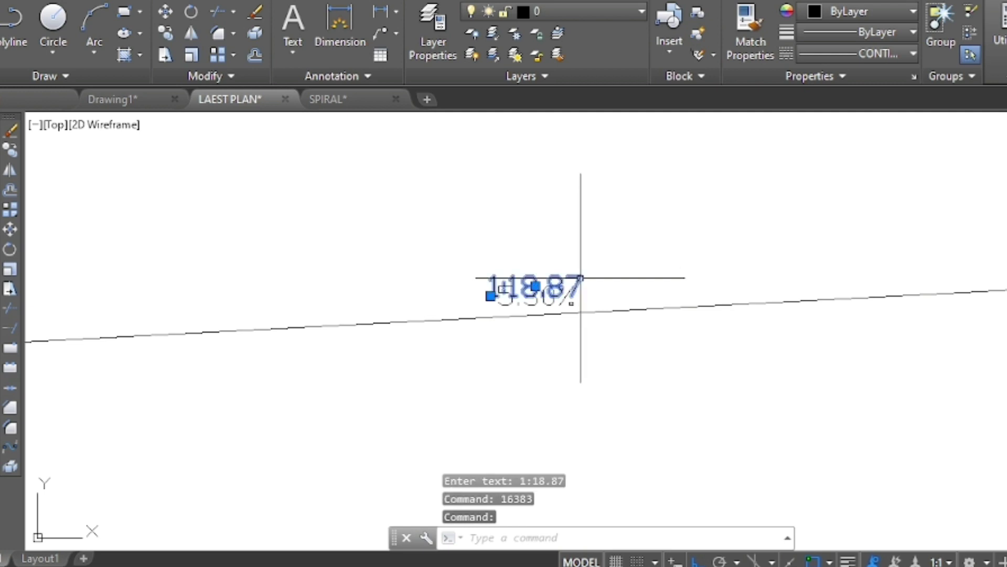
{"action": "type", "text": "m"}
{"action": "key", "text": "Return"}
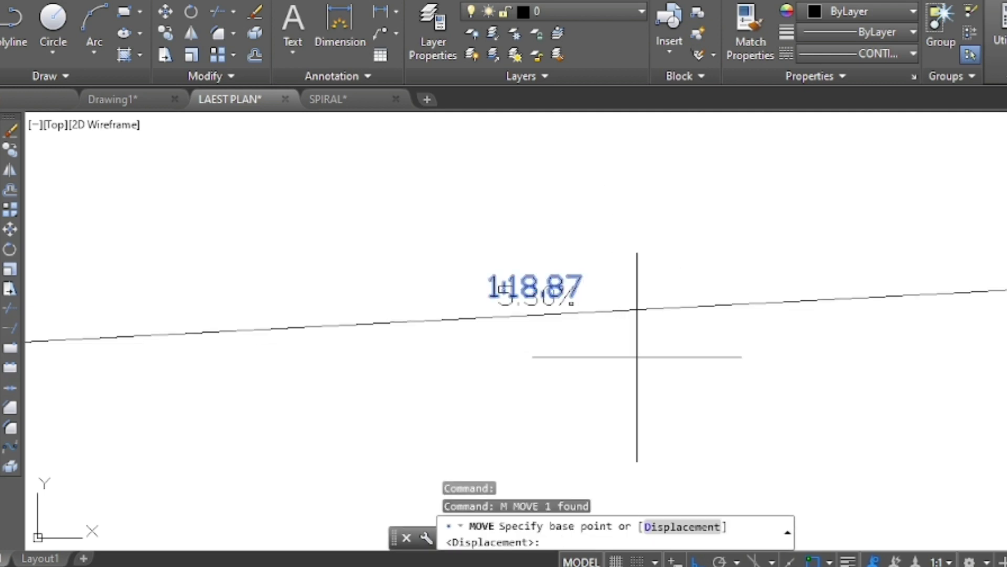
{"action": "left_click", "coordinate": [651, 360]}
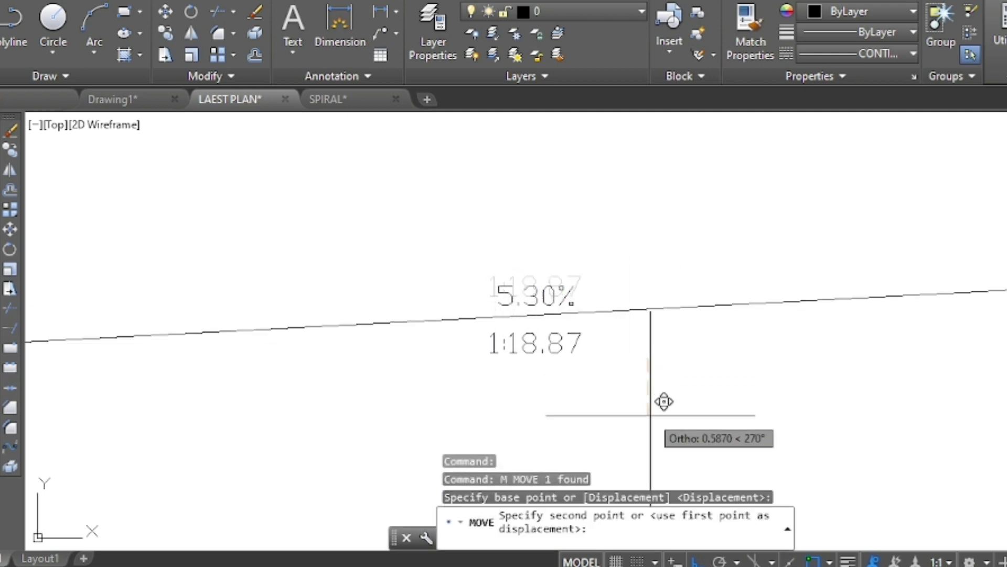
{"action": "left_click", "coordinate": [650, 415]}
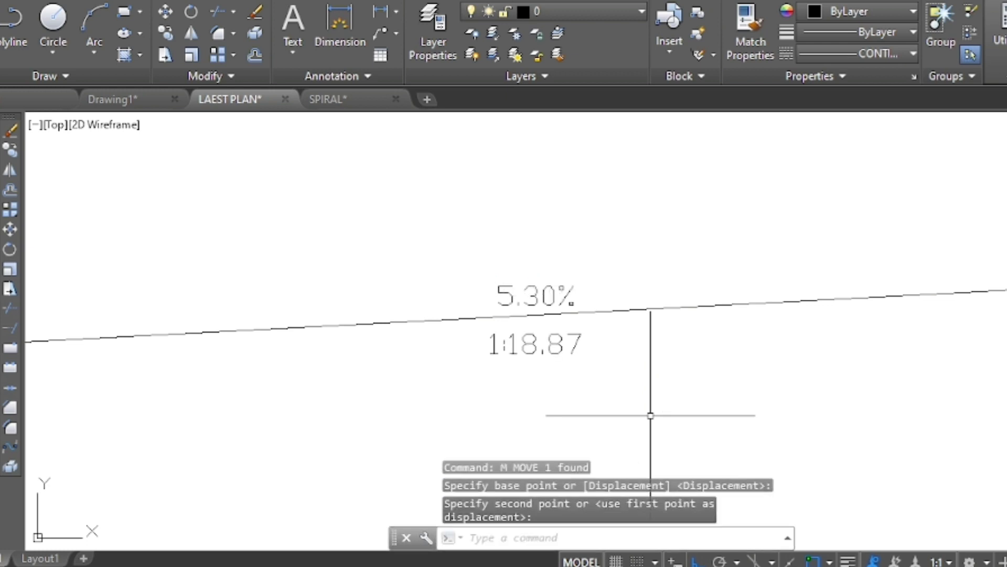
{"action": "scroll", "coordinate": [573, 265], "scroll_direction": "down", "scroll_amount": 2}
{"action": "scroll", "coordinate": [574, 265], "scroll_direction": "up", "scroll_amount": 2}
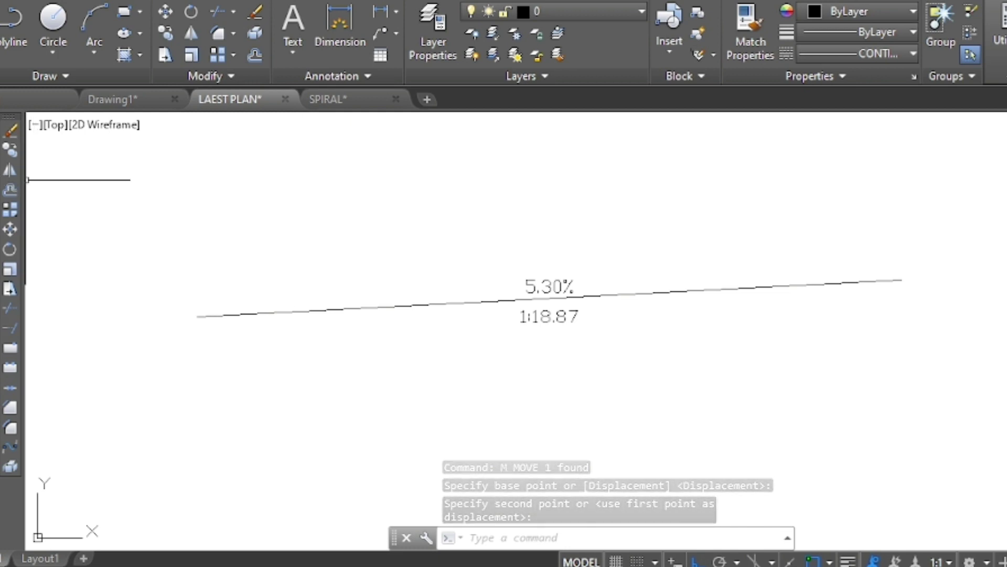
{"action": "type", "text": "l"}
{"action": "key", "text": "Return"}
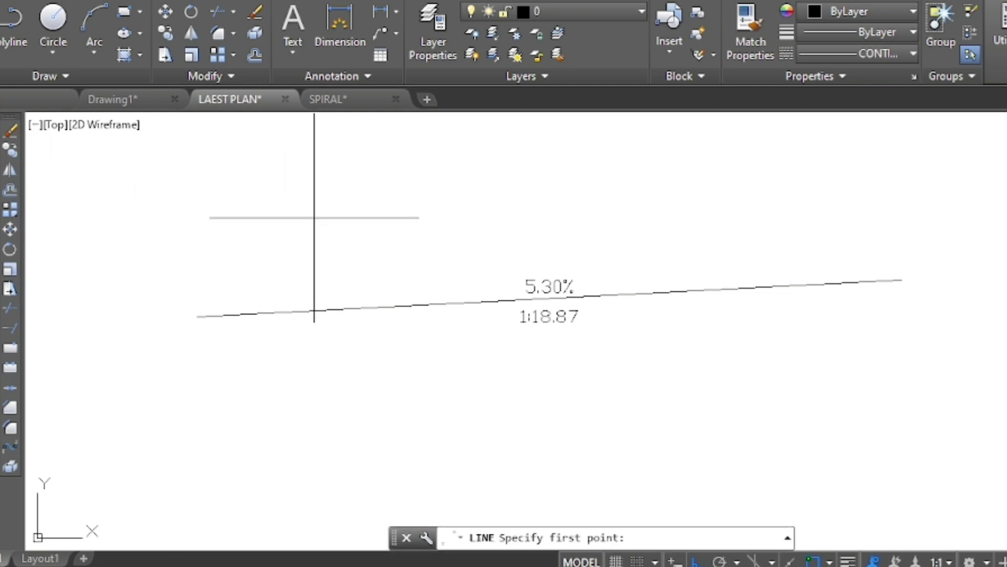
Draw one-unit horizontal and vertical legs with Ortho, then erase the stray short segment
{"action": "left_click", "coordinate": [314, 217]}
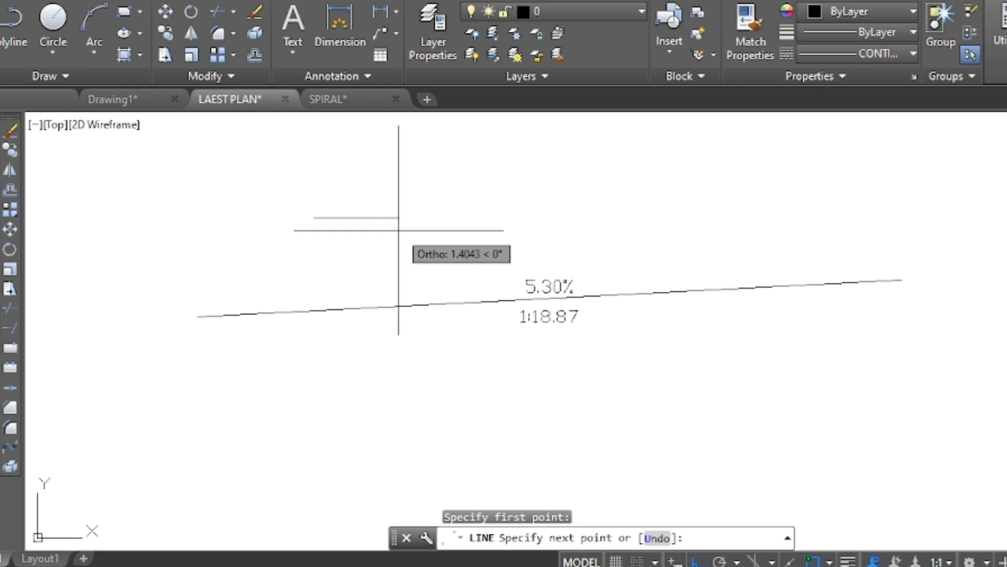
{"action": "type", "text": "1"}
{"action": "key", "text": "Return"}
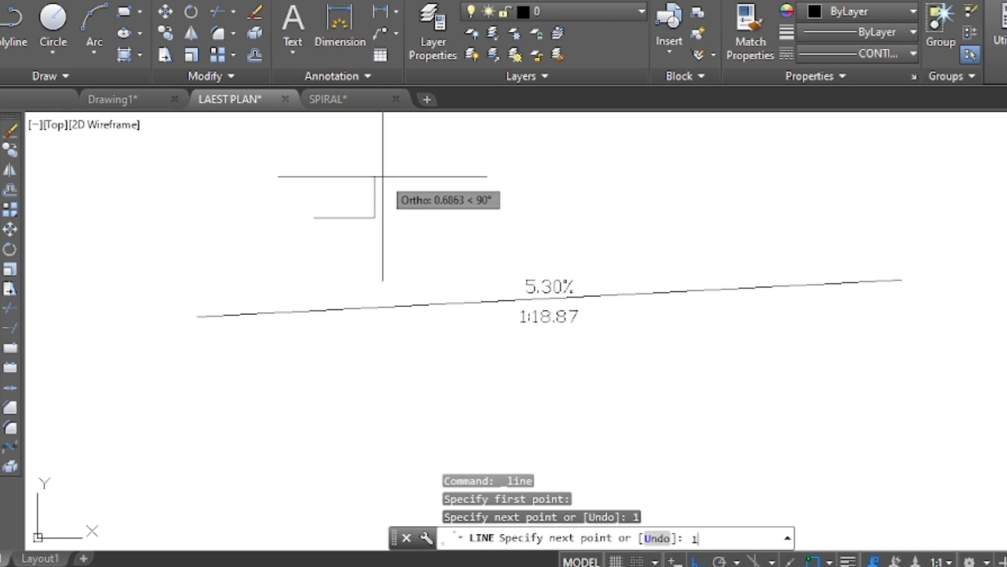
{"action": "key", "text": "Return"}
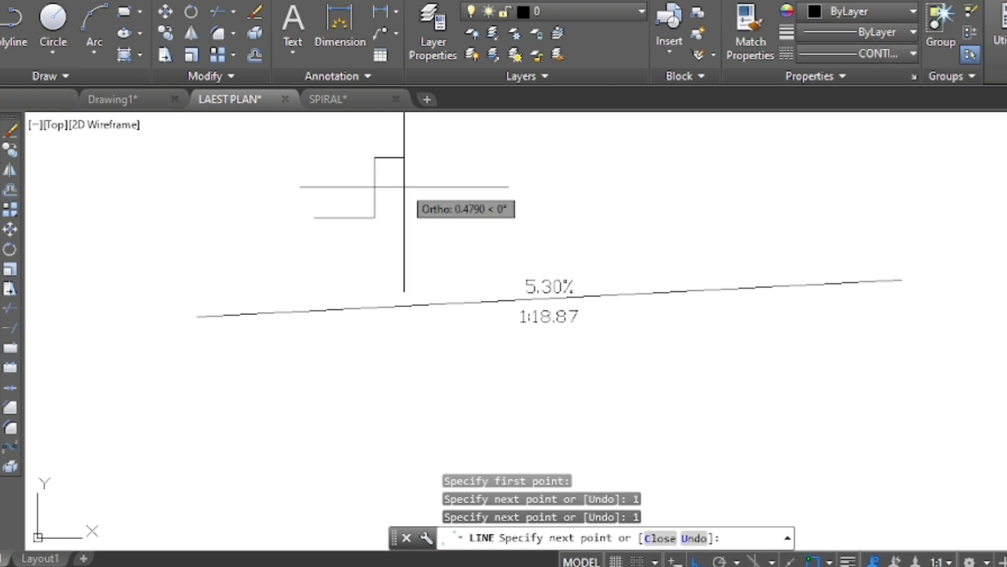
{"action": "key", "text": "Escape"}
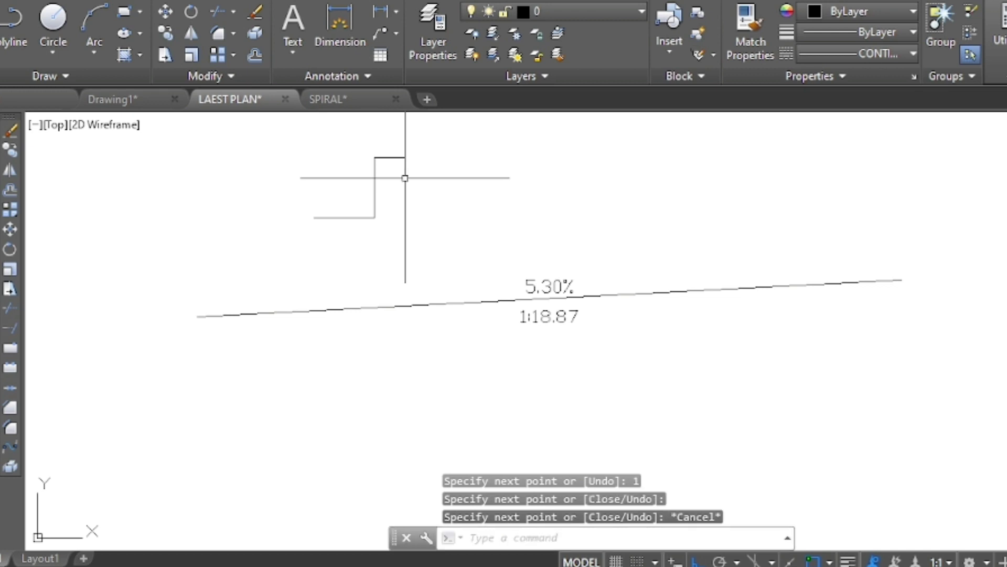
{"action": "left_click", "coordinate": [400, 157]}
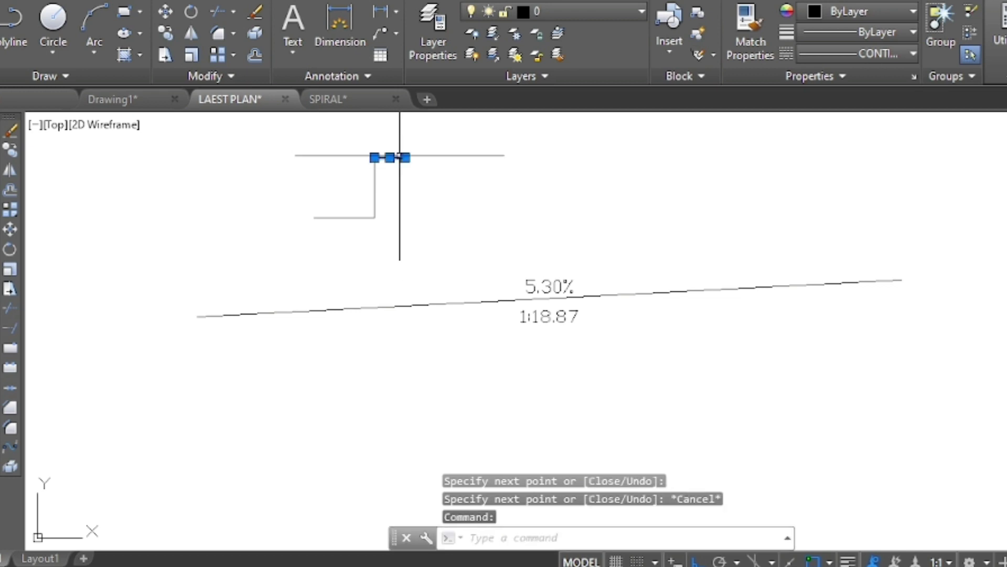
{"action": "key", "text": "Delete"}
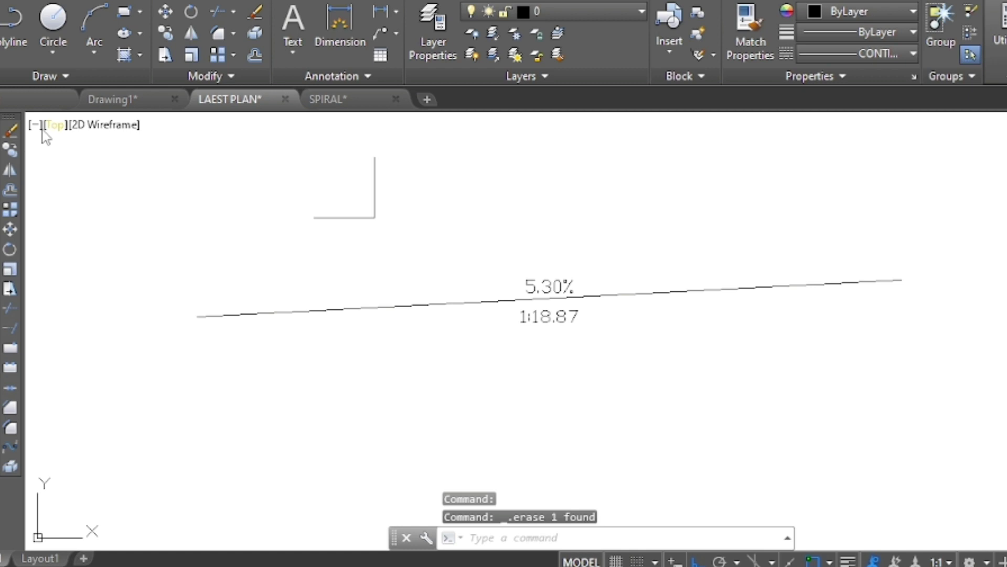
Draw the 45° diagonal from the vertical leg's top to the bottom-left corner
{"action": "type", "text": "l"}
{"action": "key", "text": "Return"}
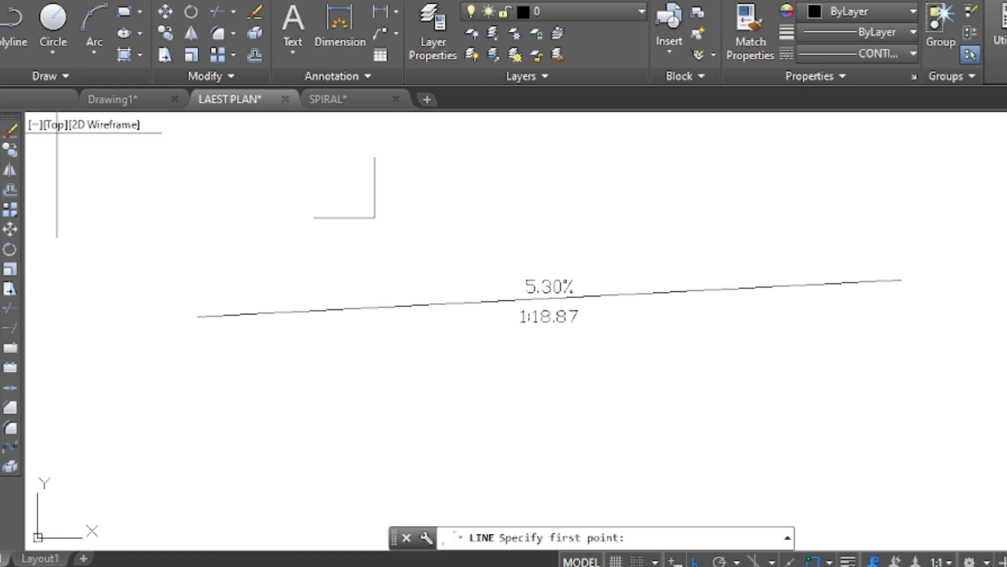
{"action": "left_click", "coordinate": [374, 156]}
{"action": "scroll", "coordinate": [374, 157], "scroll_direction": "up", "scroll_amount": 4}
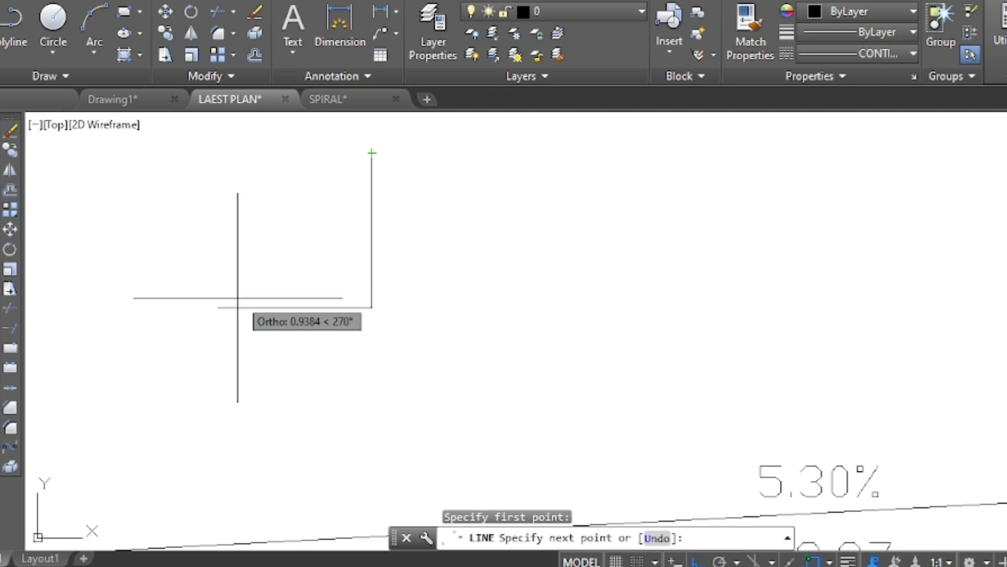
{"action": "left_click", "coordinate": [218, 308]}
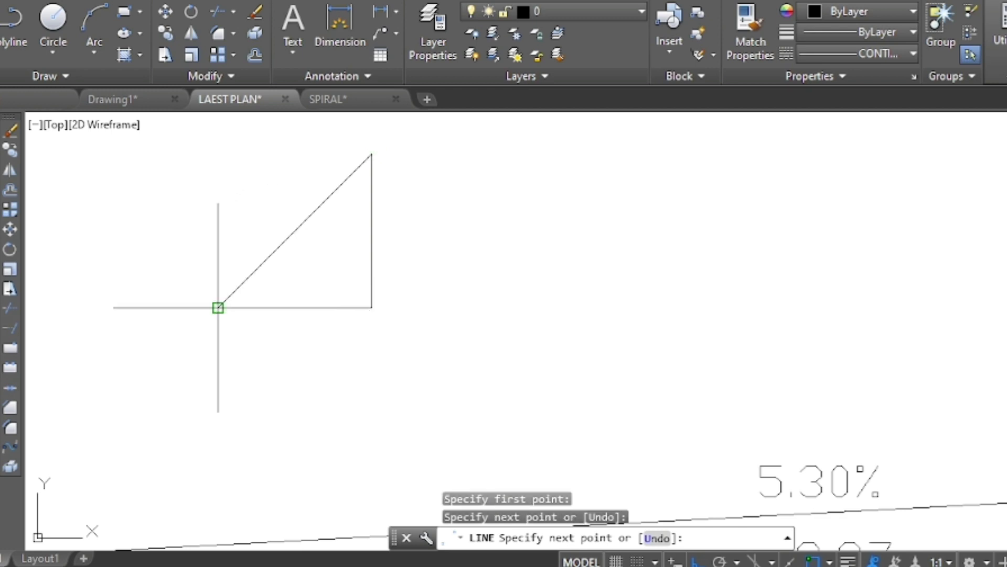
{"action": "key", "text": "Escape"}
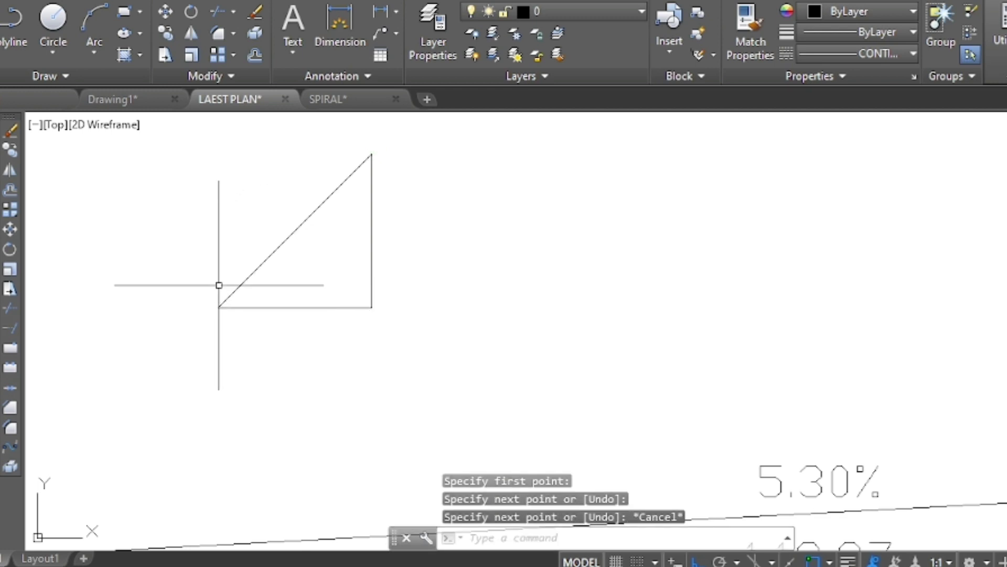
{"action": "type", "text": "p"}
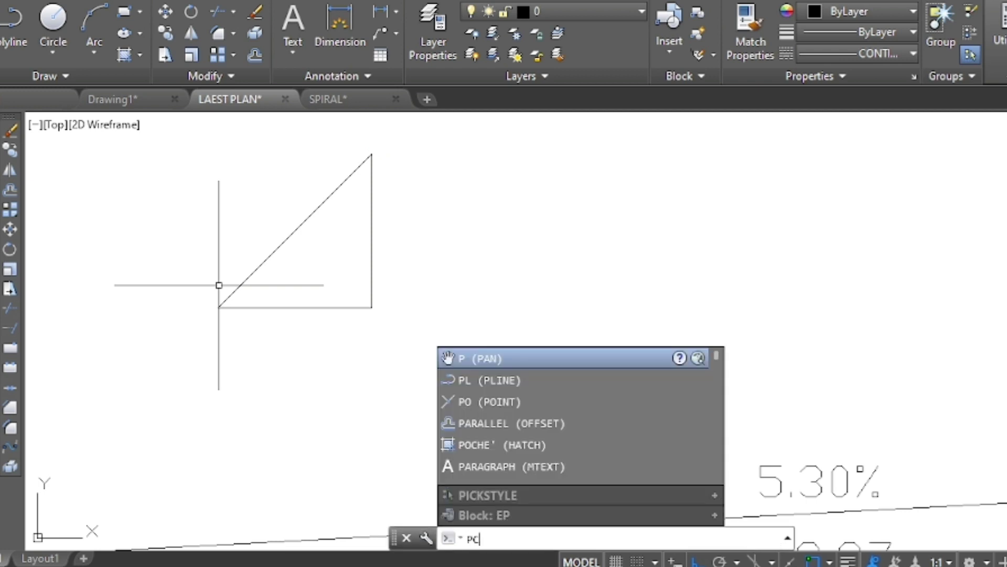
{"action": "type", "text": "g"}
{"action": "key", "text": "Return"}
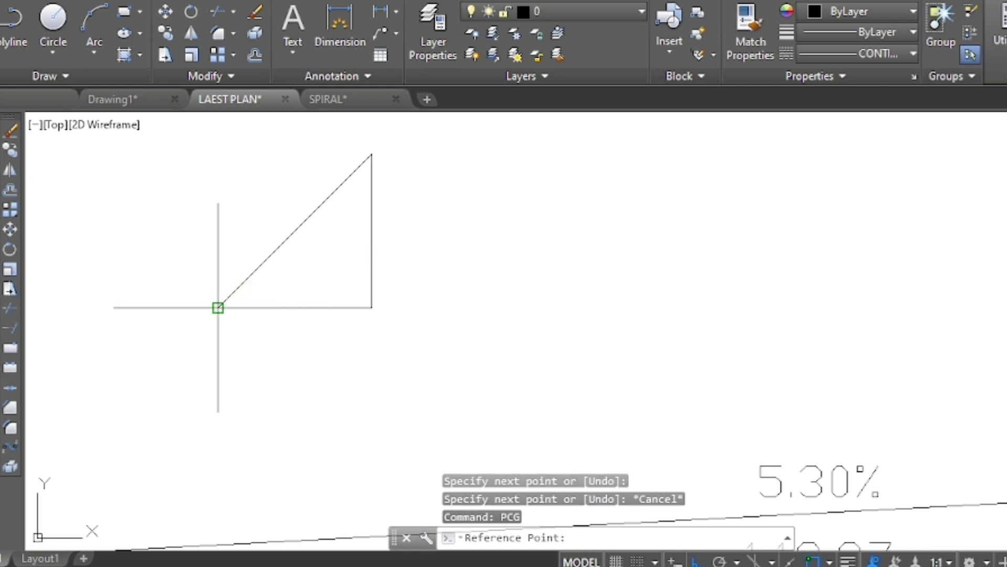
{"action": "left_click", "coordinate": [218, 307]}
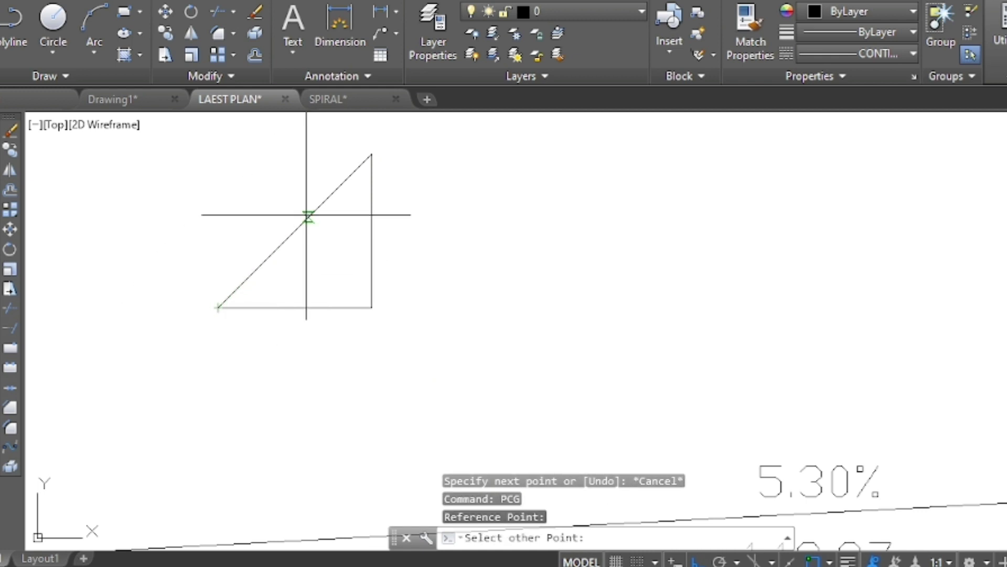
{"action": "left_click", "coordinate": [371, 154]}
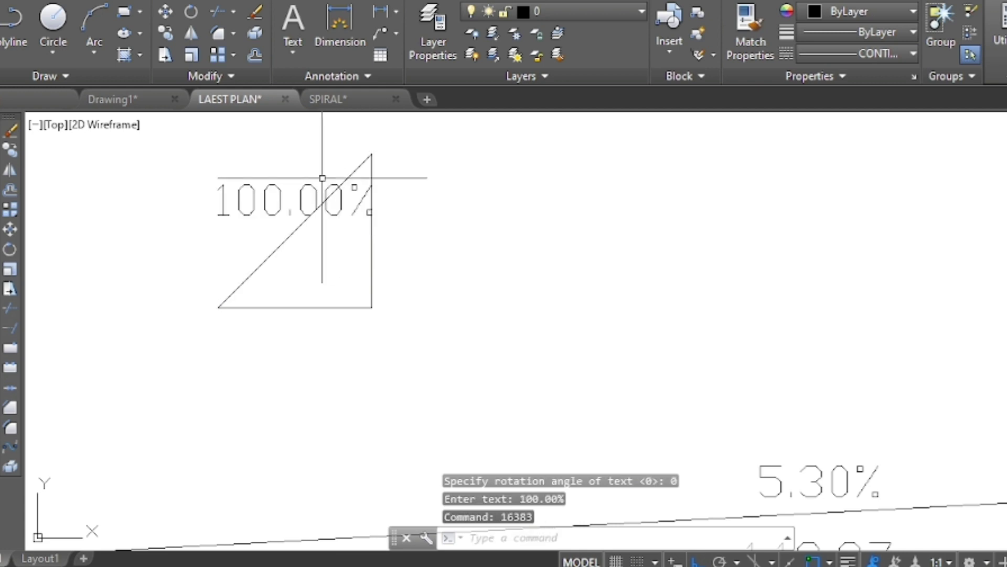
{"action": "left_click", "coordinate": [289, 157]}
{"action": "left_click", "coordinate": [246, 190]}
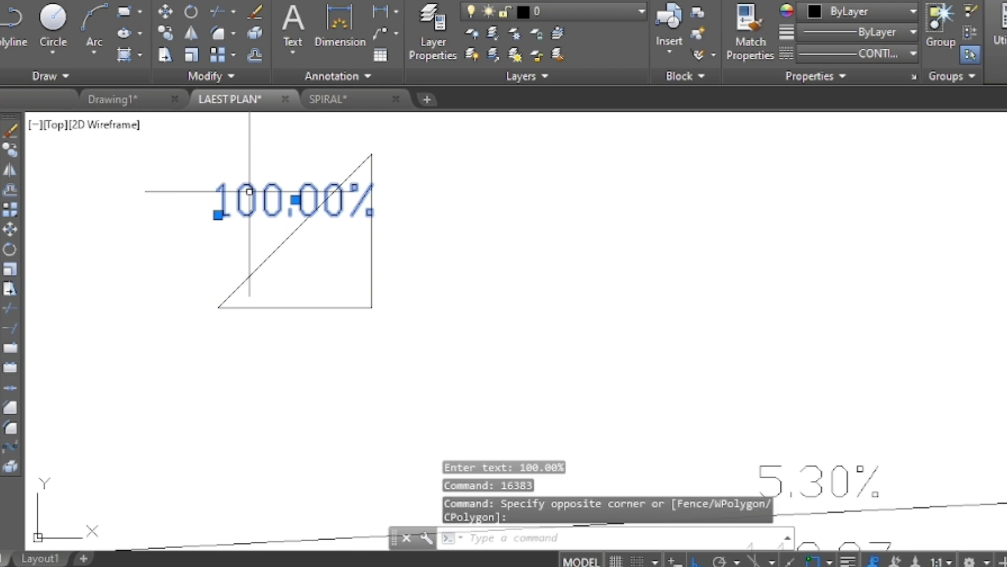
{"action": "type", "text": "e"}
{"action": "key", "text": "Return"}
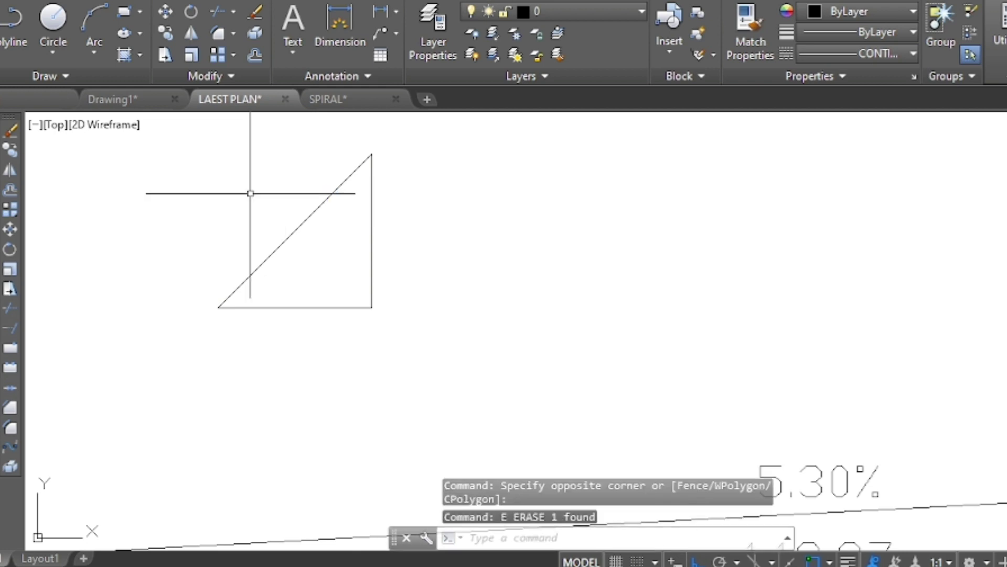
{"action": "type", "text": "sl"}
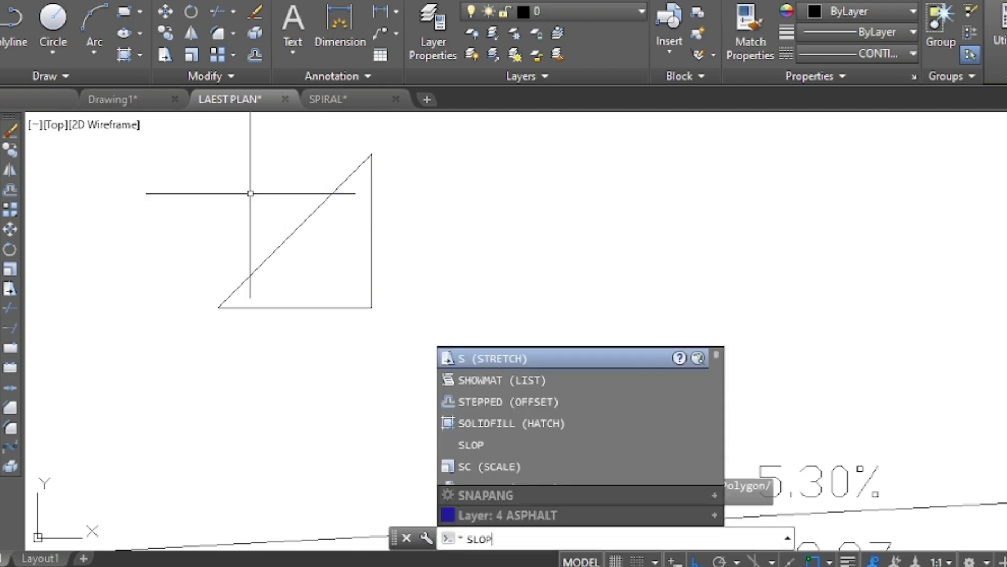
Add a 1:1.00 slope-ratio label with SLOP from the triangle's bottom-left corner to its top corner
{"action": "key", "text": "Return"}
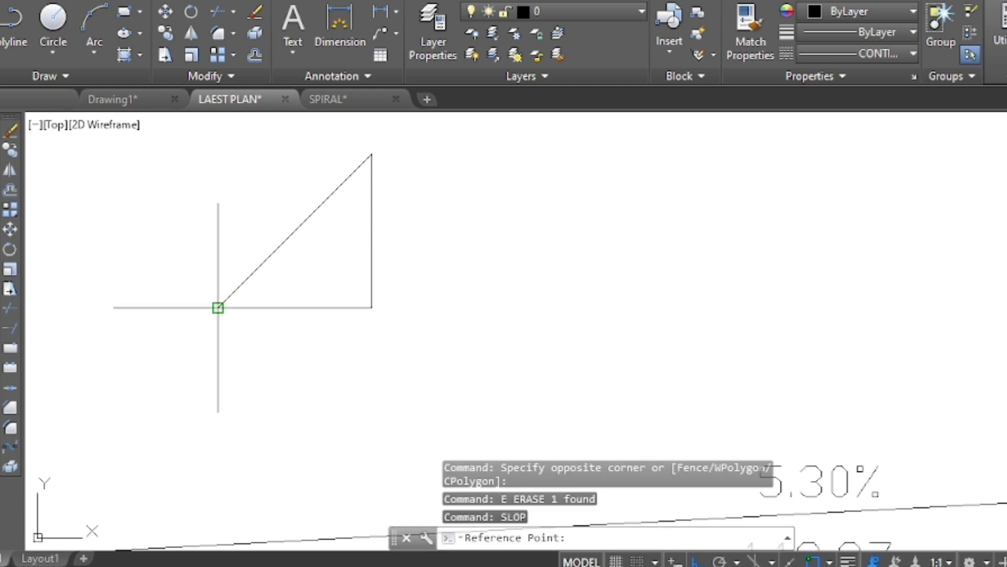
{"action": "left_click", "coordinate": [217, 308]}
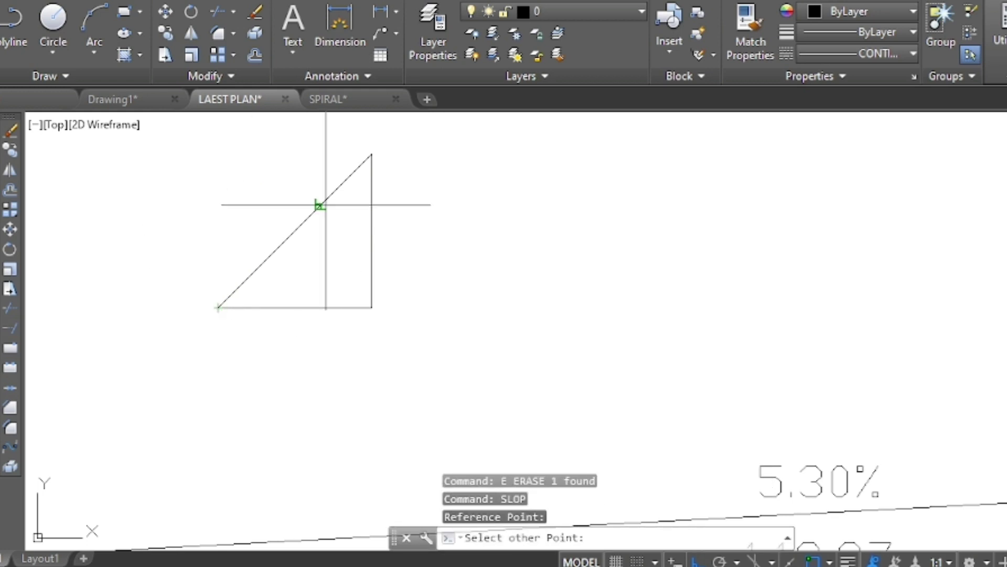
{"action": "left_click", "coordinate": [372, 153]}
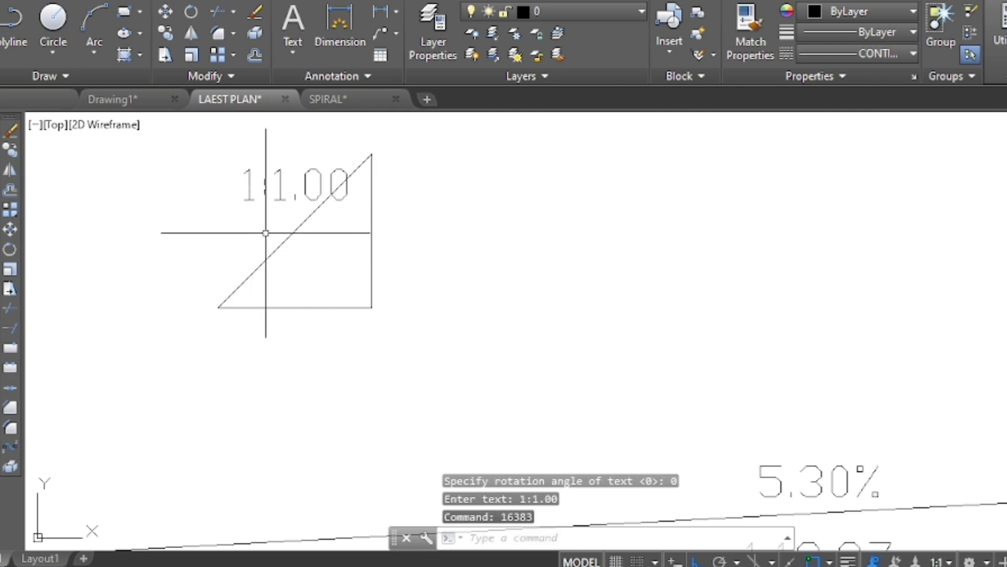
Move the 1:1.00 label off the diagonal to sit above the triangle's left side
{"action": "left_click", "coordinate": [288, 153]}
{"action": "left_click", "coordinate": [246, 182]}
{"action": "type", "text": "m"}
{"action": "key", "text": "Return"}
{"action": "left_click", "coordinate": [223, 214]}
{"action": "left_click", "coordinate": [169, 229]}
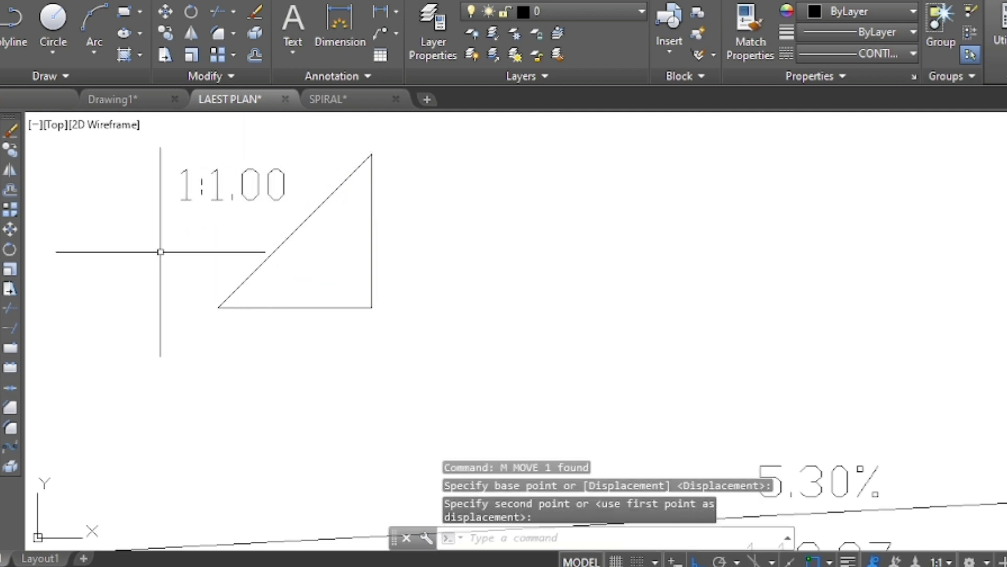
{"action": "scroll", "coordinate": [244, 234], "scroll_direction": "down", "scroll_amount": 2}
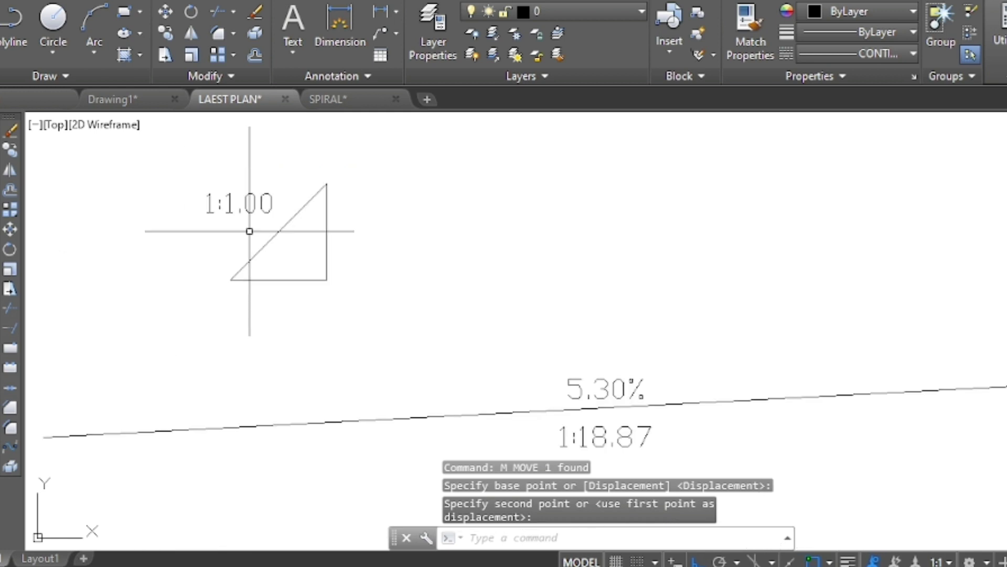
Add 1.0000 aligned dimensions to the triangle's bottom leg and vertical leg using DAL
{"action": "type", "text": "dal"}
{"action": "key", "text": "Return"}
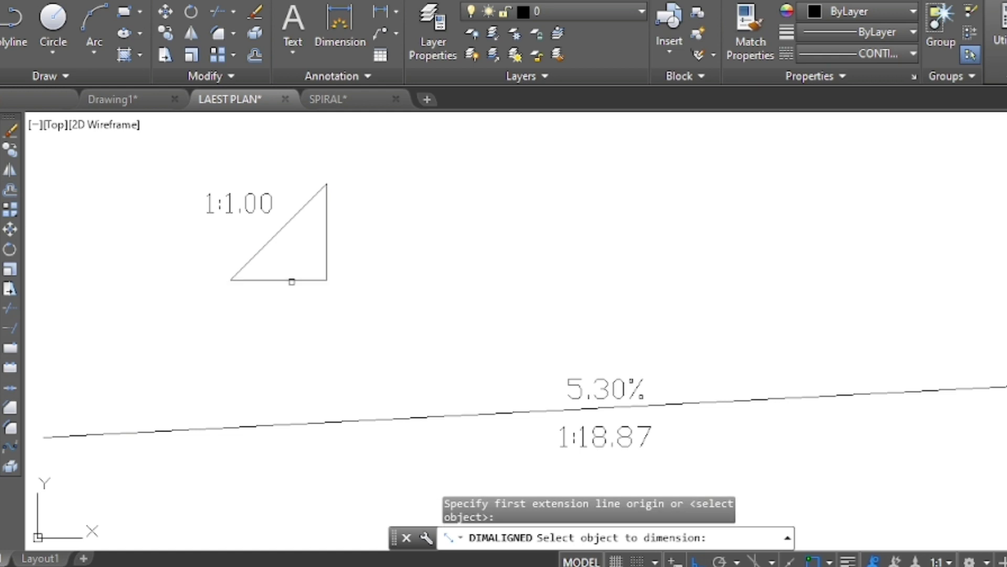
{"action": "left_click", "coordinate": [287, 280]}
{"action": "left_click", "coordinate": [294, 302]}
{"action": "key", "text": "Return"}
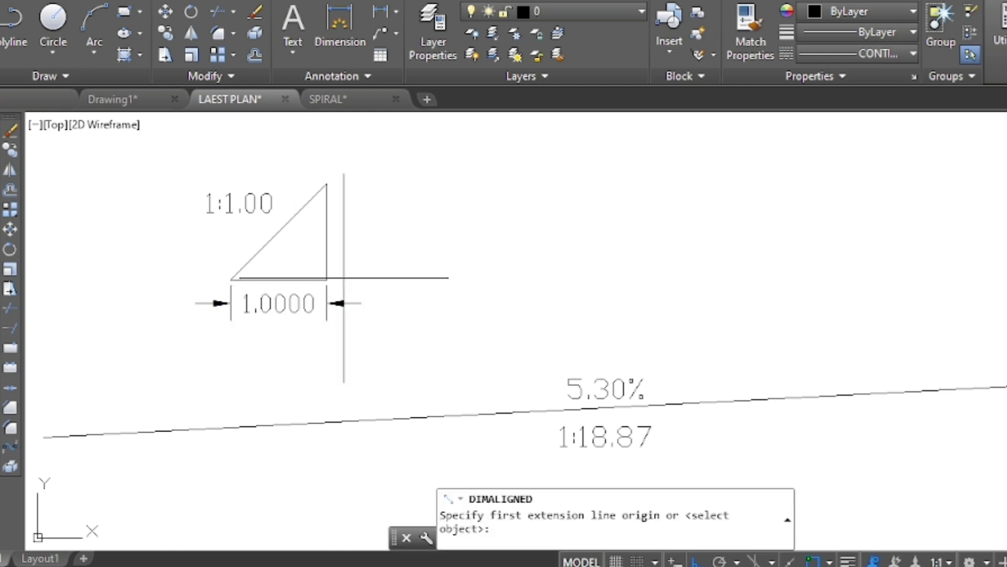
{"action": "key", "text": "Return"}
{"action": "left_click", "coordinate": [327, 243]}
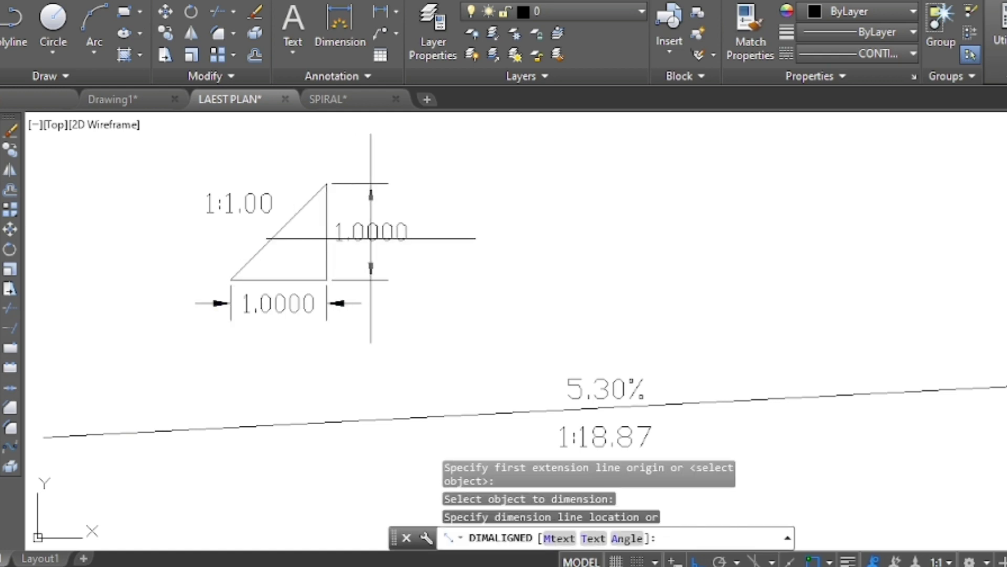
{"action": "left_click", "coordinate": [376, 231]}
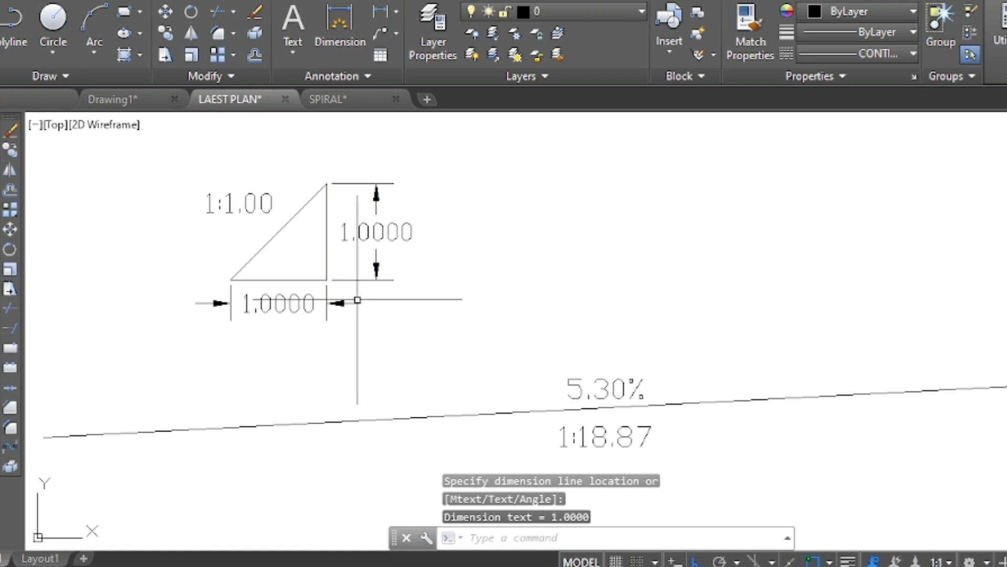